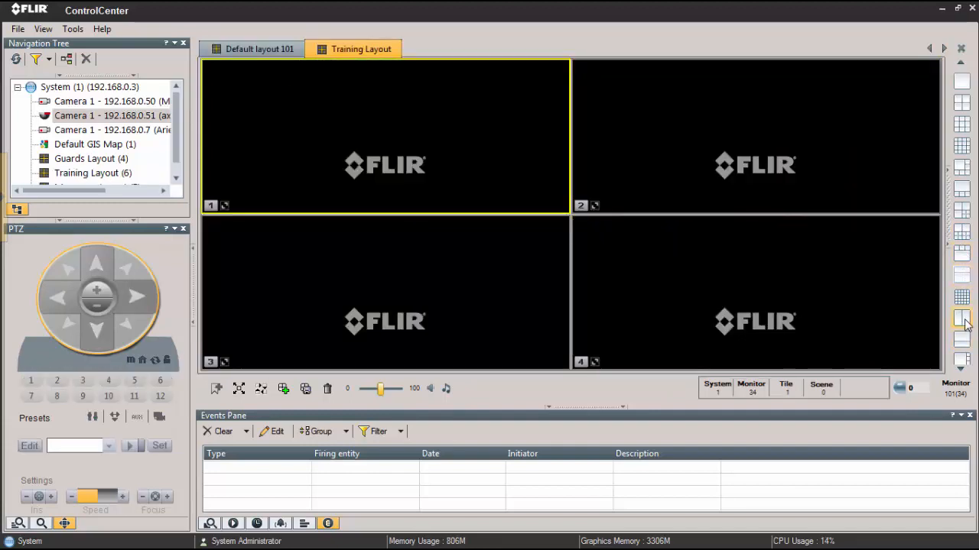
# Set the Training Layout to the six-tile pattern with one large tile and five small tiles
pyautogui.click(965, 232)
pyautogui.click(961, 210)
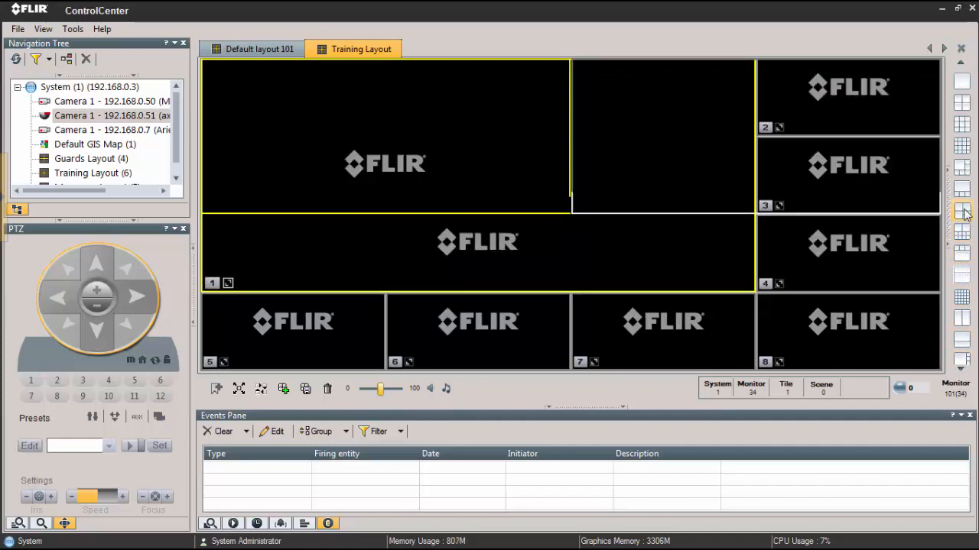
pyautogui.click(962, 188)
pyautogui.click(961, 168)
pyautogui.click(964, 171)
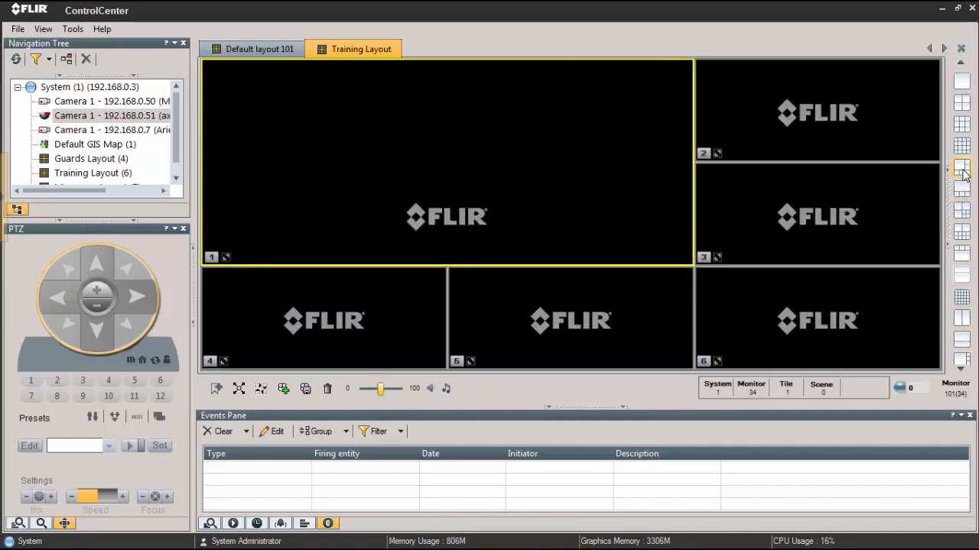
# Put camera 192.168.0.50 in tiles 1 and 6, 192.168.0.51 in tiles 3 and 4, 192.168.0.7 in tiles 2 and 5, and save the layout
pyautogui.click(80, 87)
pyautogui.moveTo(77, 102); pyautogui.dragTo(264, 153)
pyautogui.moveTo(97, 117); pyautogui.dragTo(280, 310)
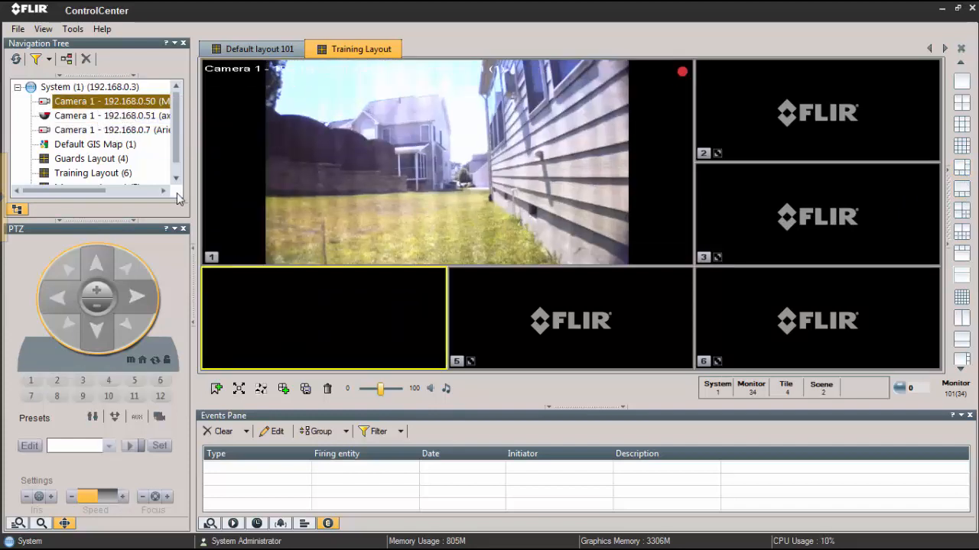
pyautogui.moveTo(96, 131); pyautogui.dragTo(470, 291)
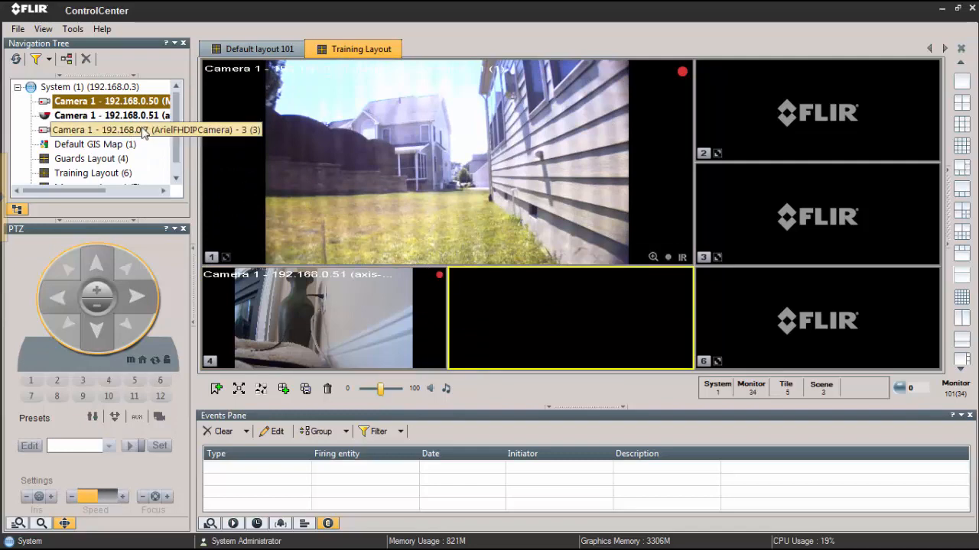
pyautogui.moveTo(84, 102); pyautogui.dragTo(757, 203)
pyautogui.moveTo(84, 130); pyautogui.dragTo(726, 124)
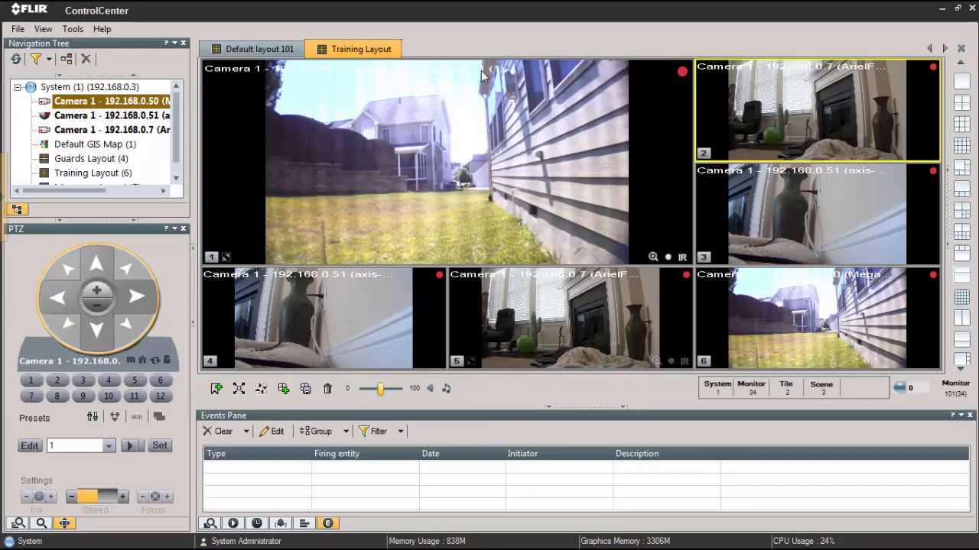
pyautogui.click(305, 389)
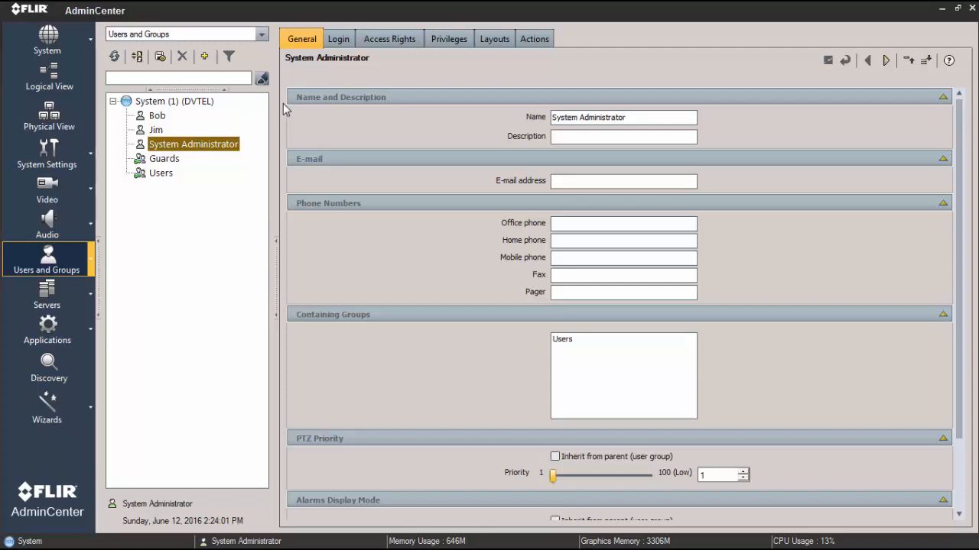
# Assign the Guards Layout to the System Administrator user
pyautogui.click(493, 40)
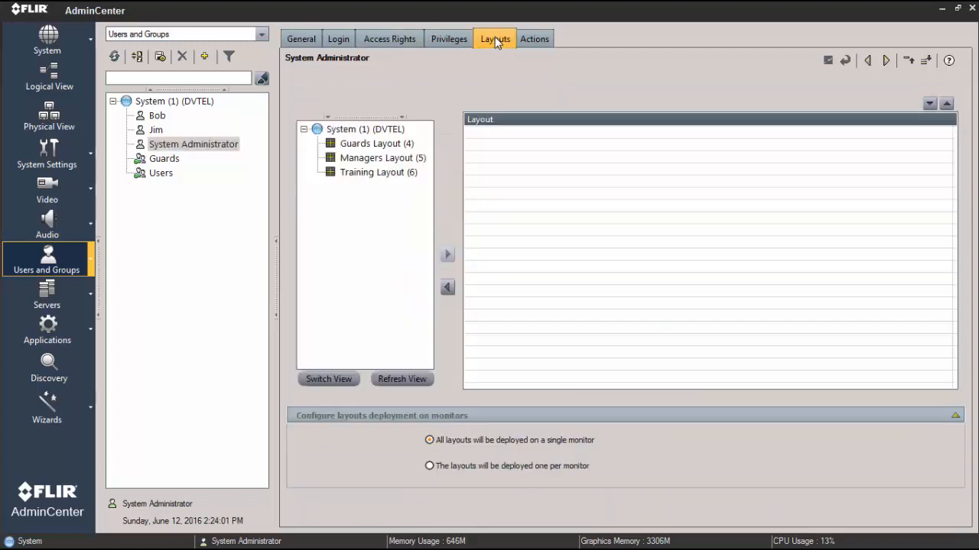
pyautogui.click(377, 146)
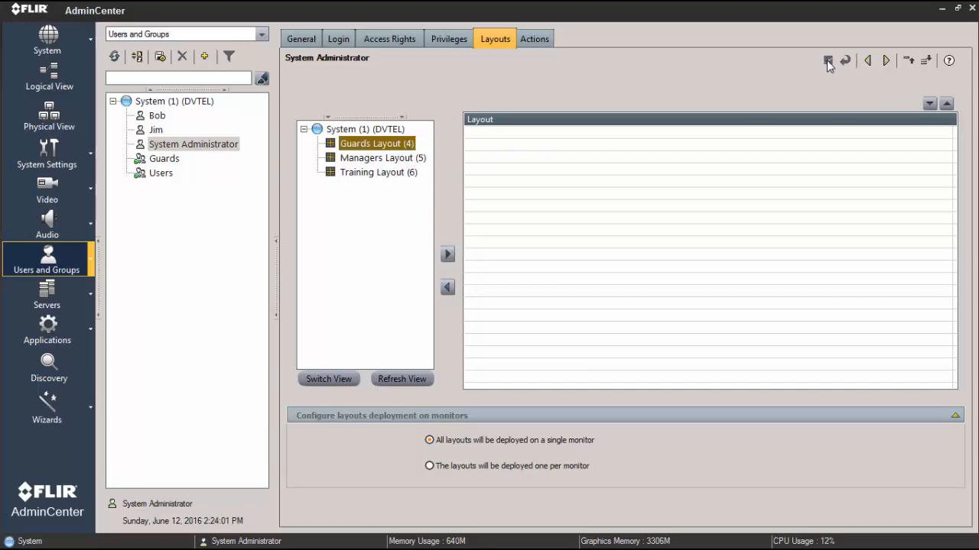
pyautogui.click(447, 255)
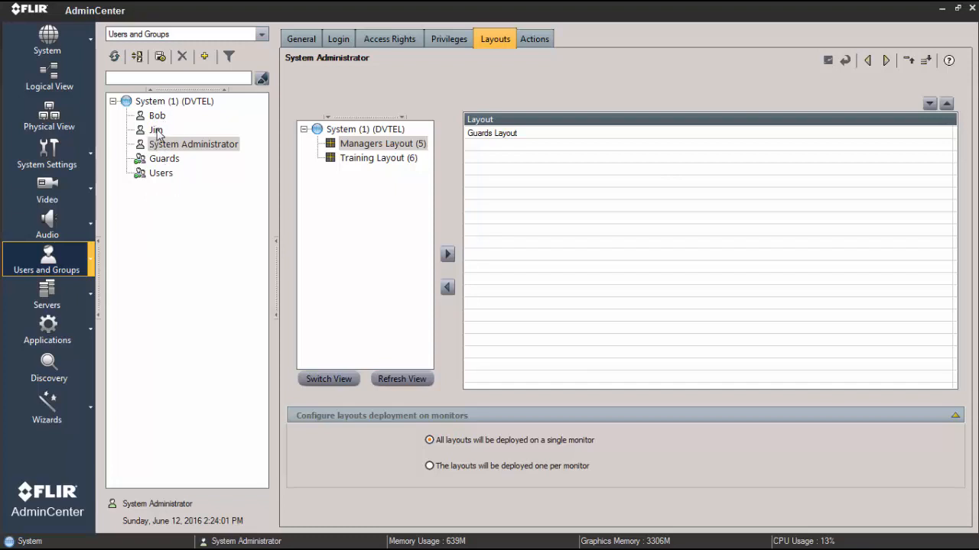
# Assign the Training Layout to the second user in the tree and save, acknowledging the privileges notice
pyautogui.click(165, 160)
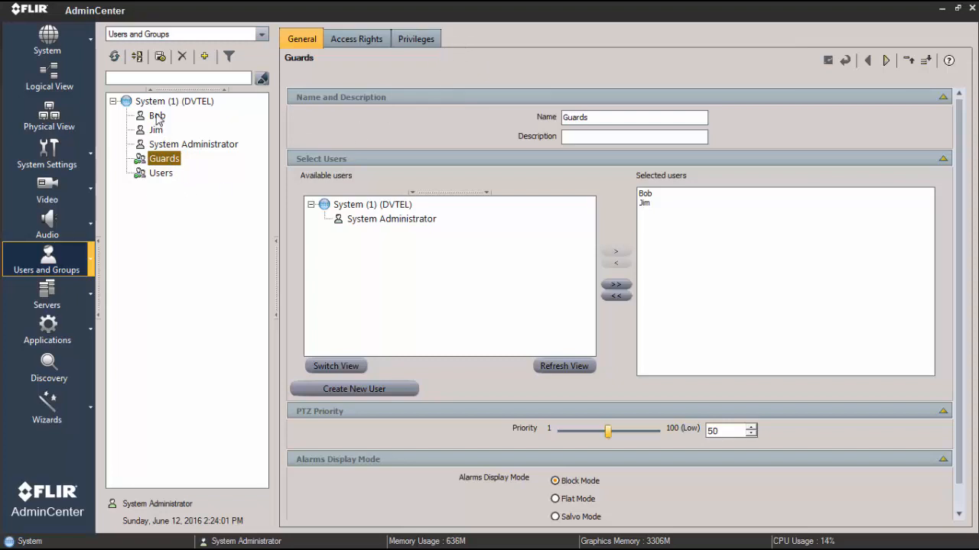
pyautogui.click(181, 150)
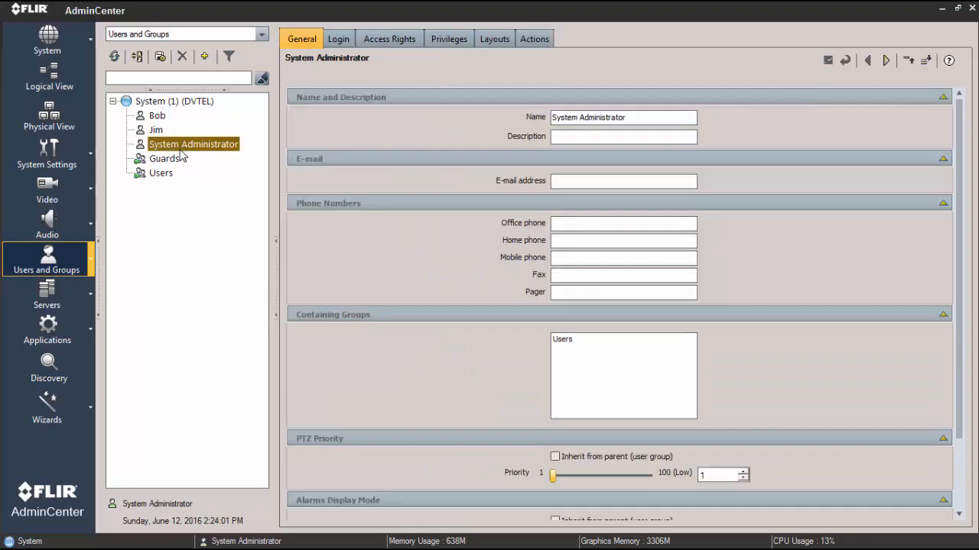
pyautogui.click(157, 130)
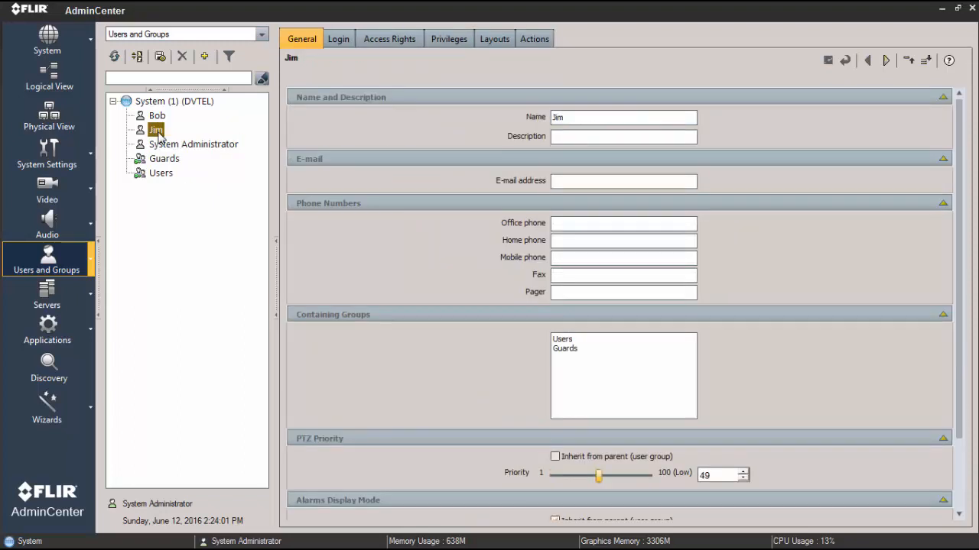
pyautogui.click(489, 40)
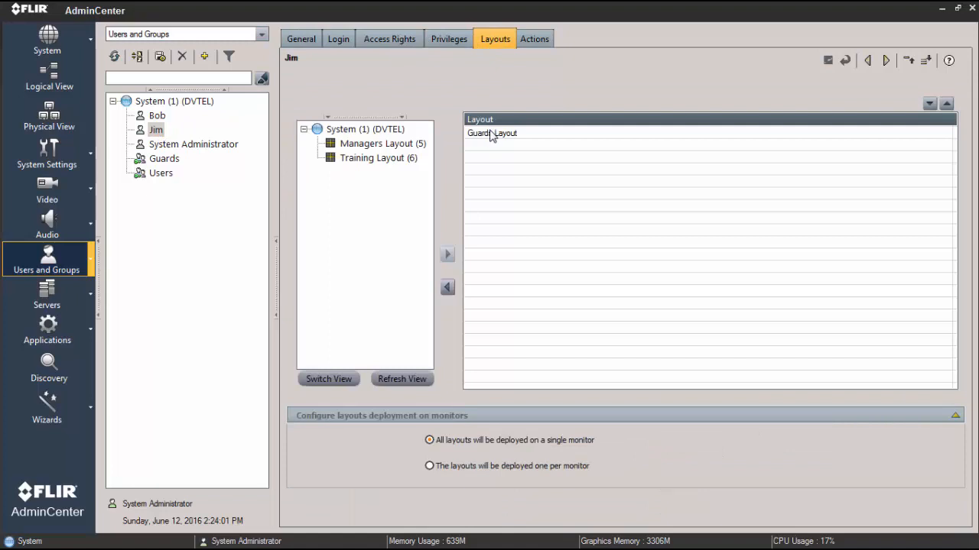
pyautogui.click(373, 160)
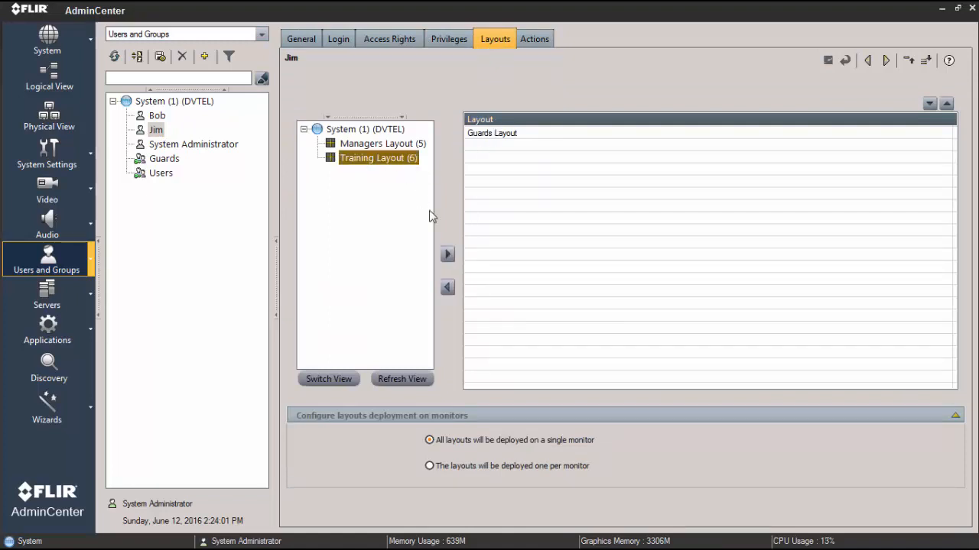
pyautogui.click(447, 255)
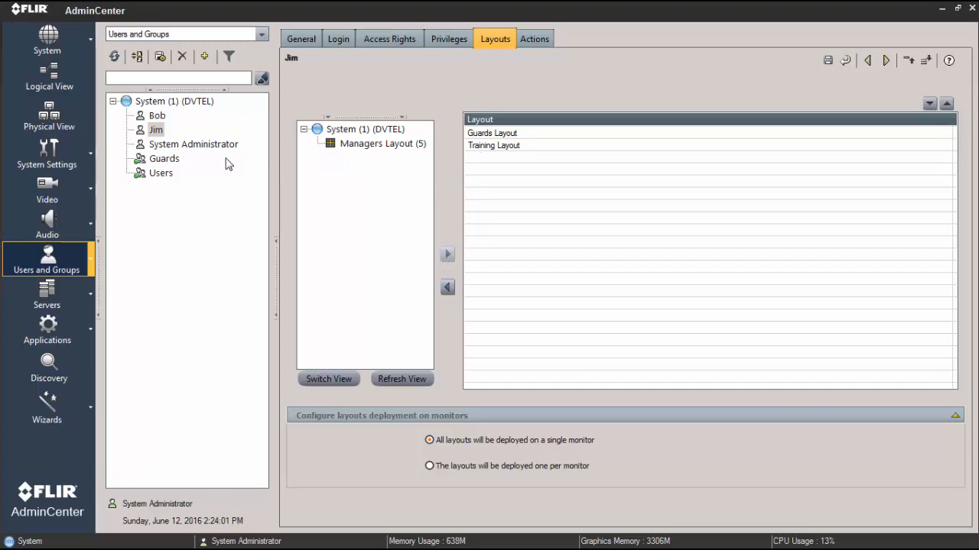
pyautogui.click(827, 61)
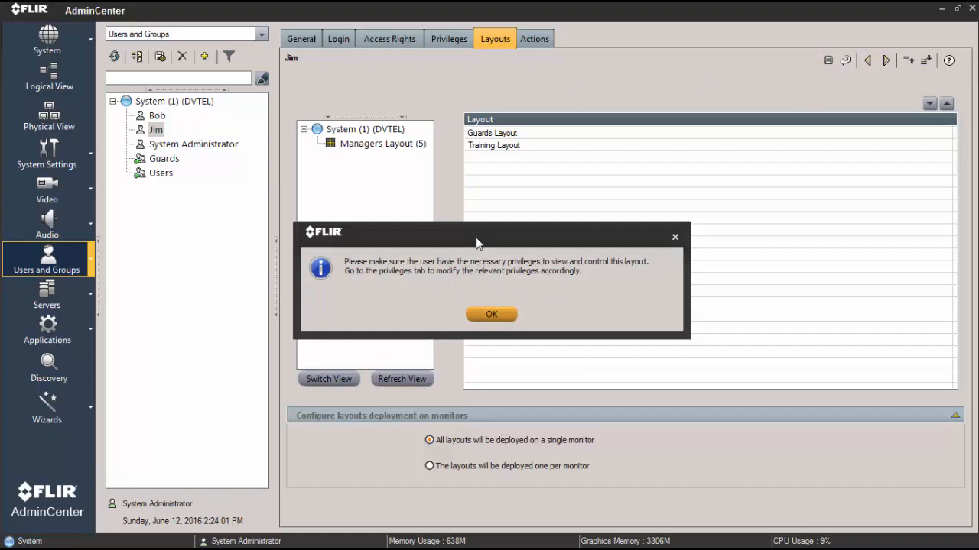
pyautogui.moveTo(477, 243); pyautogui.dragTo(524, 192)
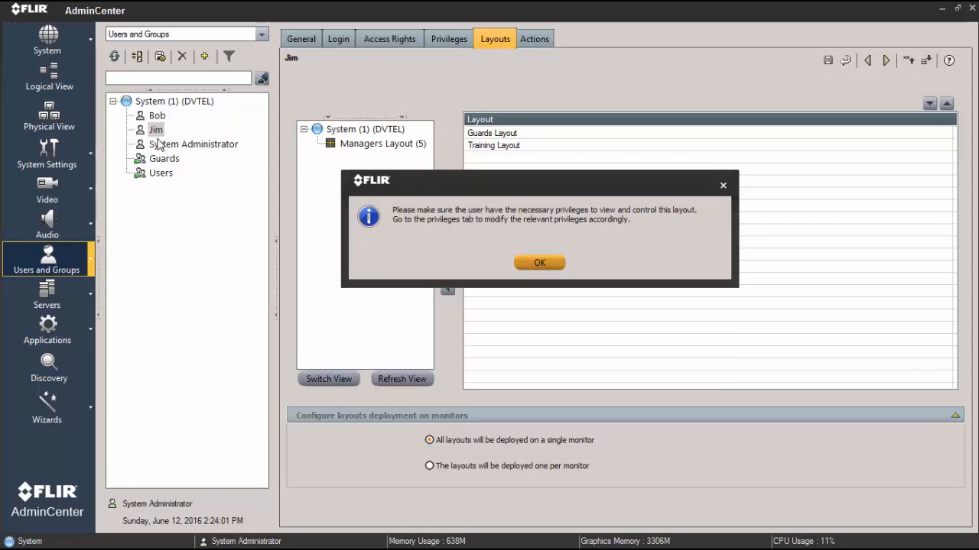
pyautogui.click(539, 263)
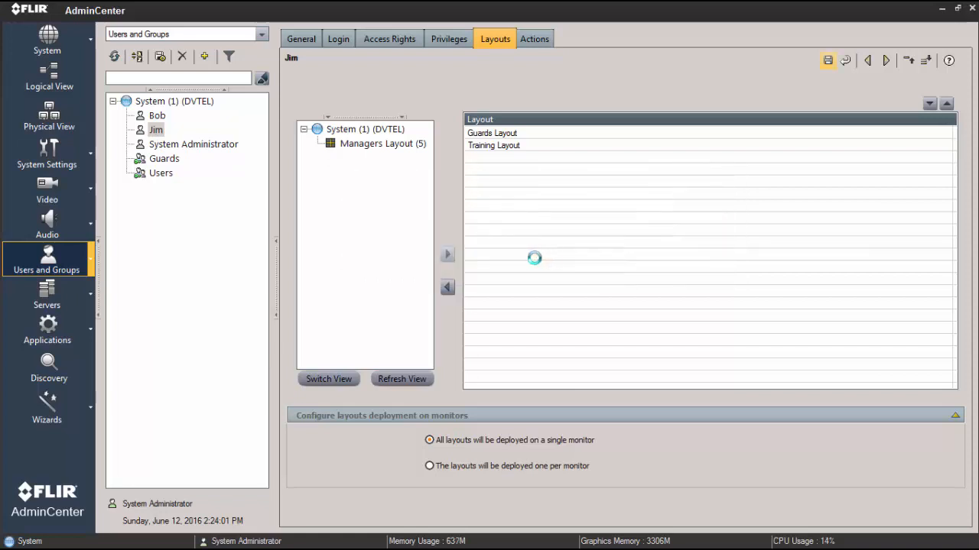
# Review the layout assignments and access rights of the same user, and the access rights of the Guards group
pyautogui.click(399, 39)
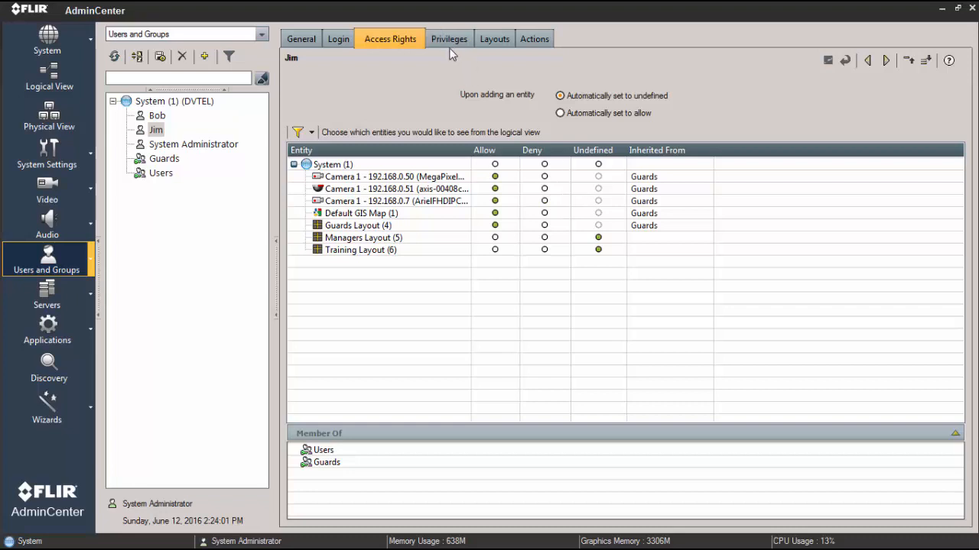
pyautogui.click(491, 39)
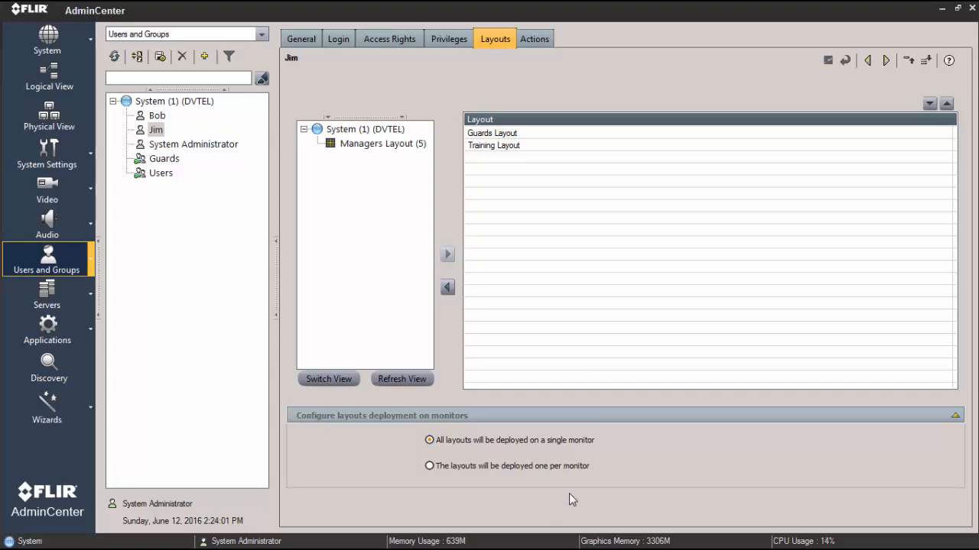
pyautogui.click(390, 40)
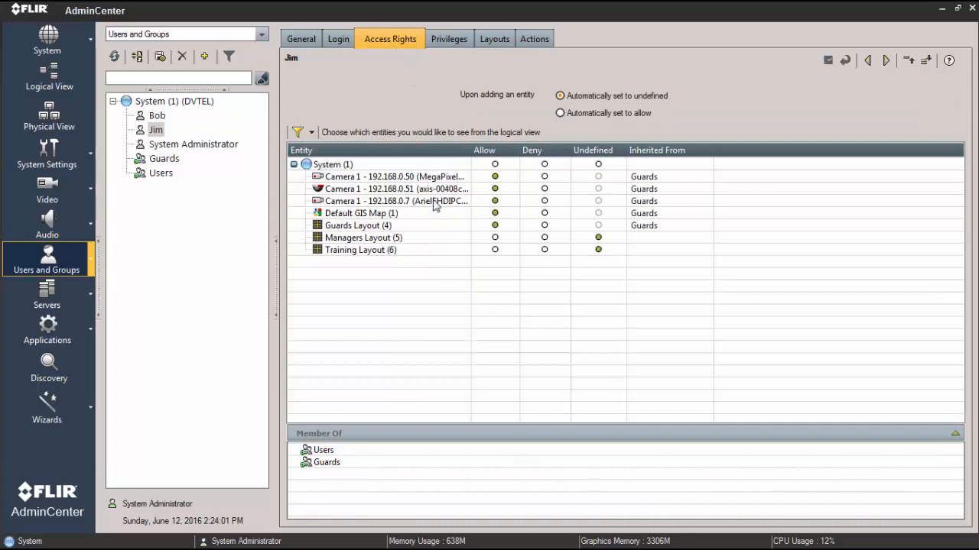
pyautogui.click(163, 159)
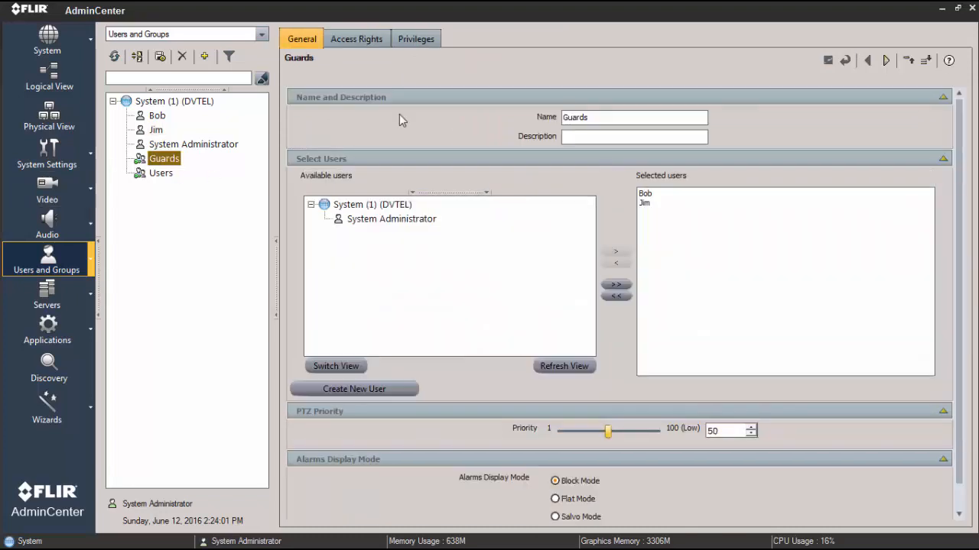
pyautogui.click(370, 40)
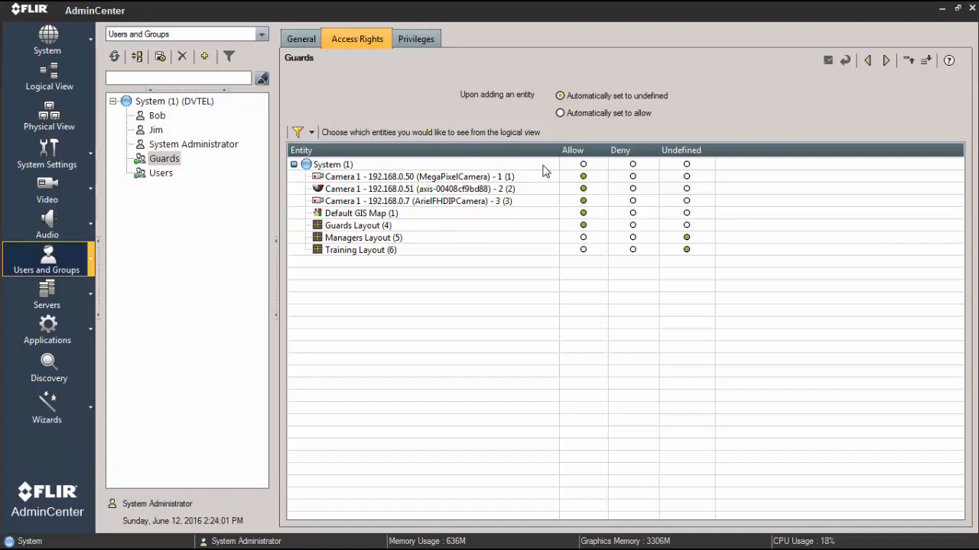
# Assign the Guards Layout and Training Layout to the first user in the tree and save, acknowledging the privileges notice
pyautogui.click(156, 130)
pyautogui.click(156, 119)
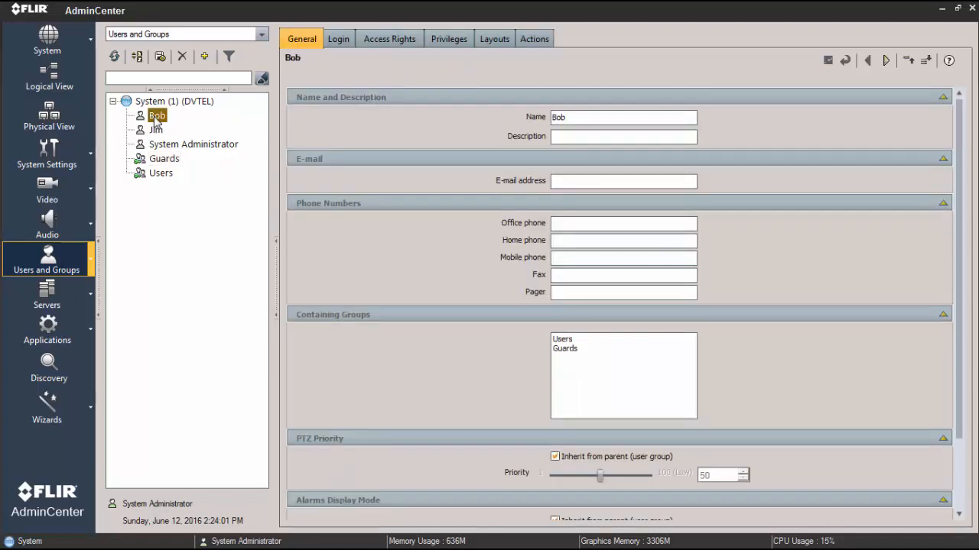
pyautogui.click(495, 41)
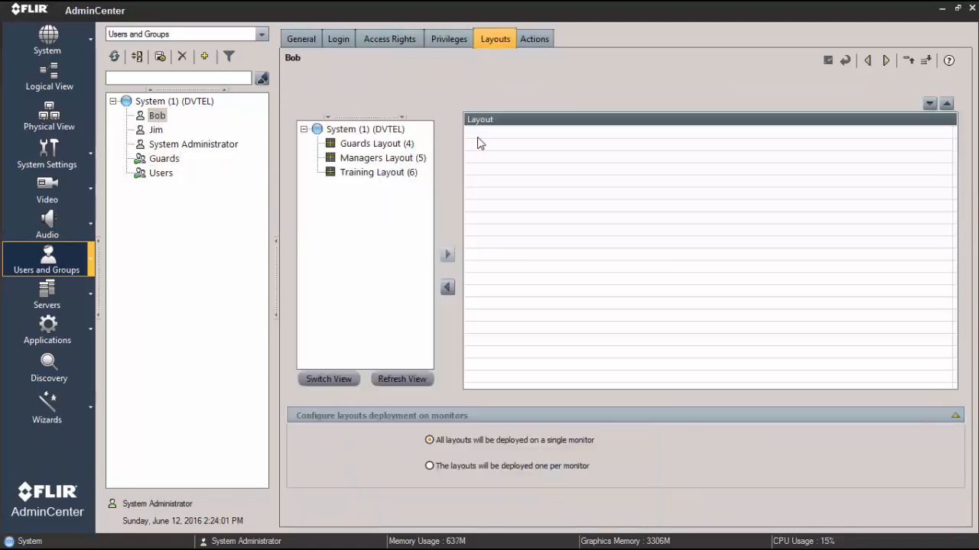
pyautogui.click(372, 144)
pyautogui.click(447, 256)
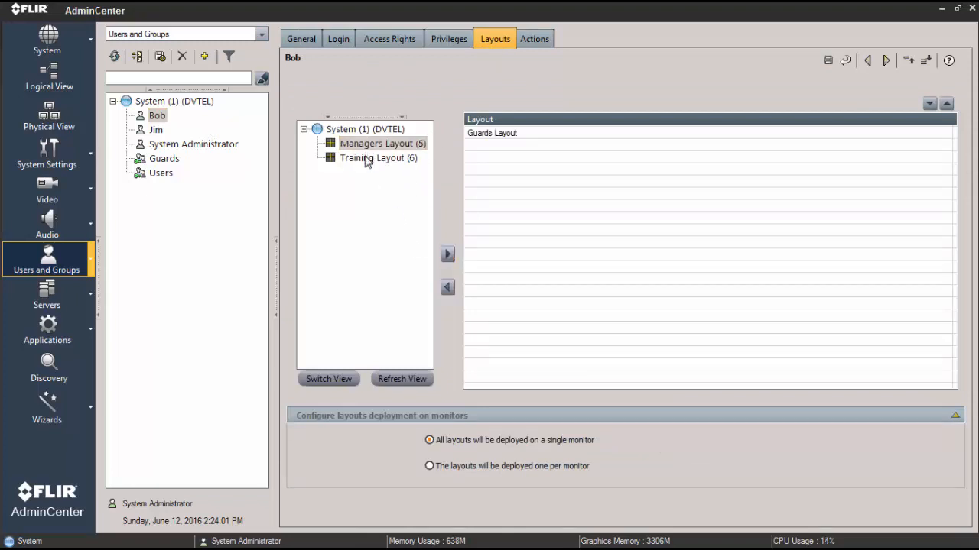
pyautogui.click(366, 159)
pyautogui.click(447, 255)
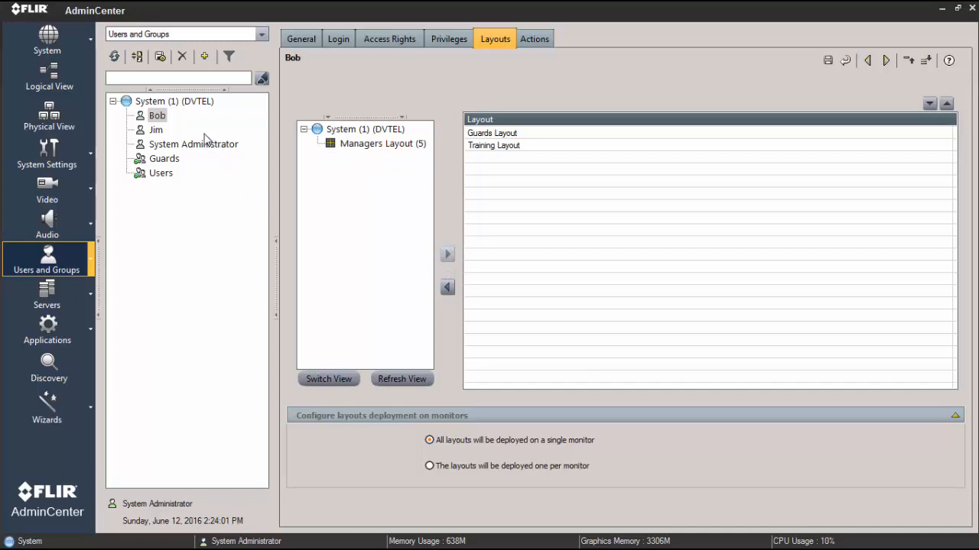
pyautogui.click(826, 61)
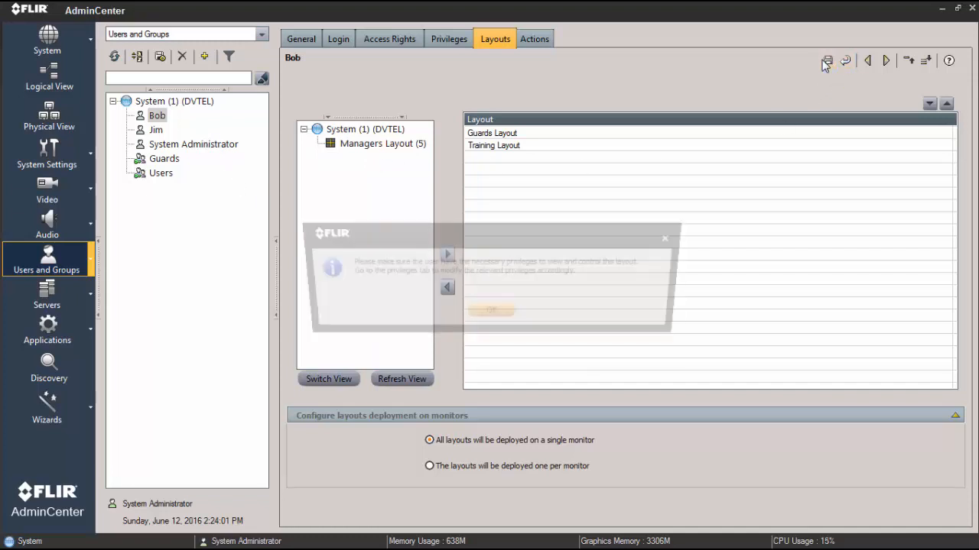
pyautogui.moveTo(561, 244); pyautogui.dragTo(676, 207)
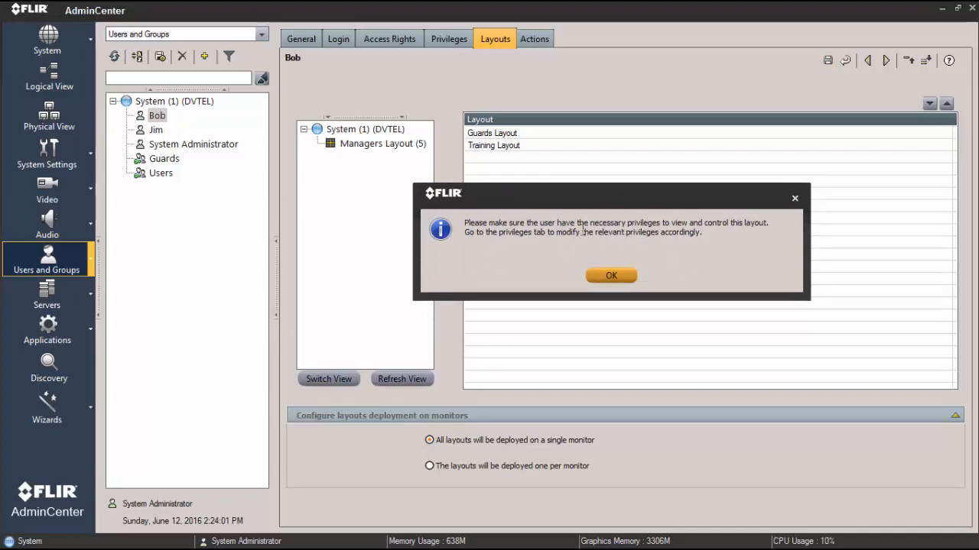
pyautogui.click(611, 277)
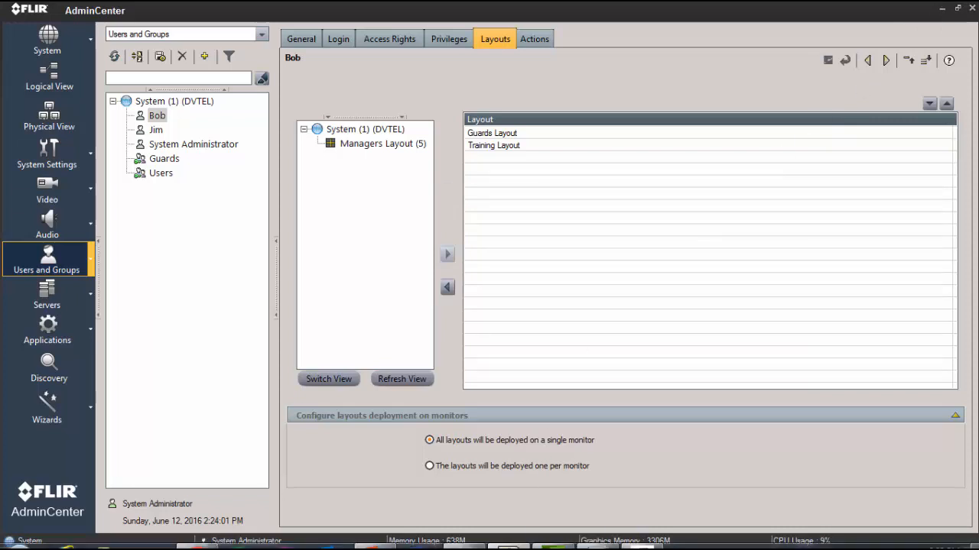
# Switch to ControlCenter and log in to the System directory with the first guard user's username
pyautogui.click(510, 538)
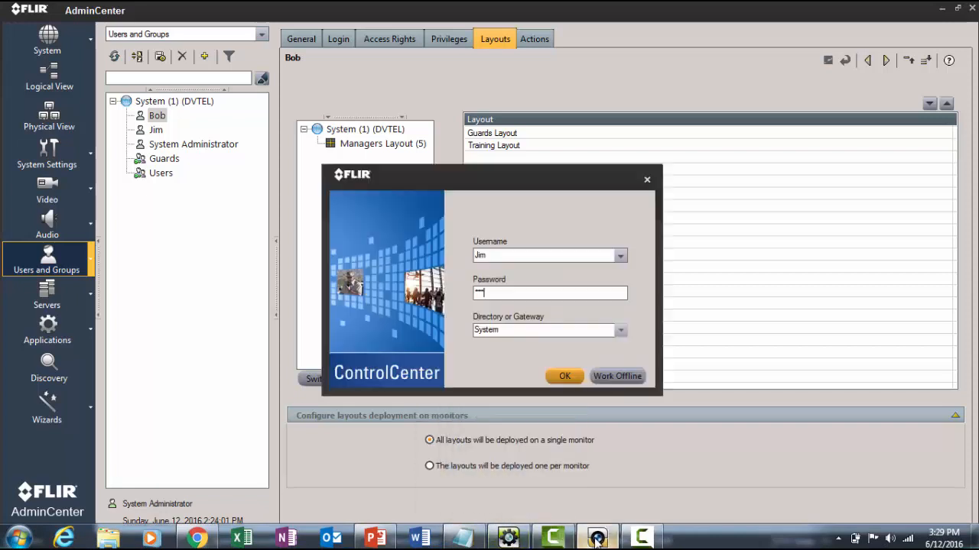
pyautogui.doubleClick(497, 254)
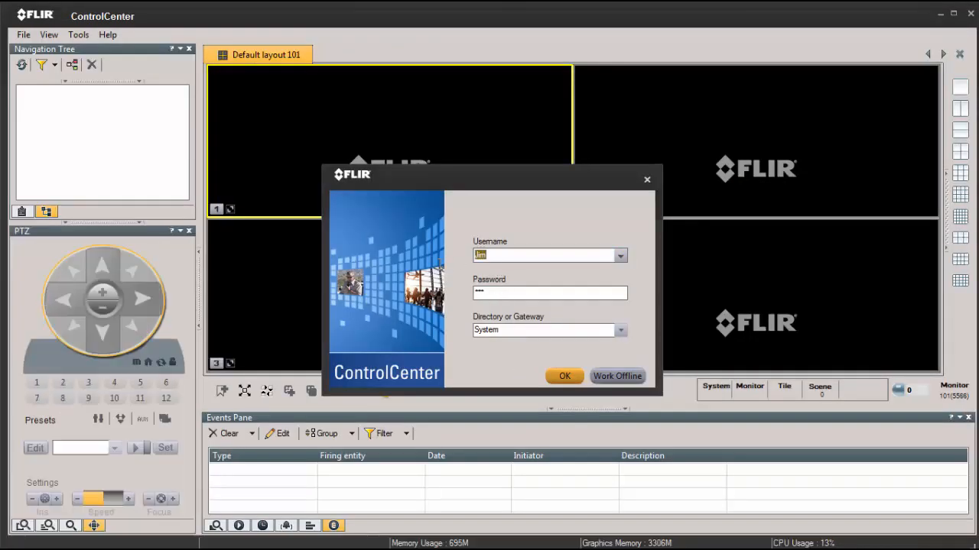
pyautogui.write('Bob')
pyautogui.click(564, 376)
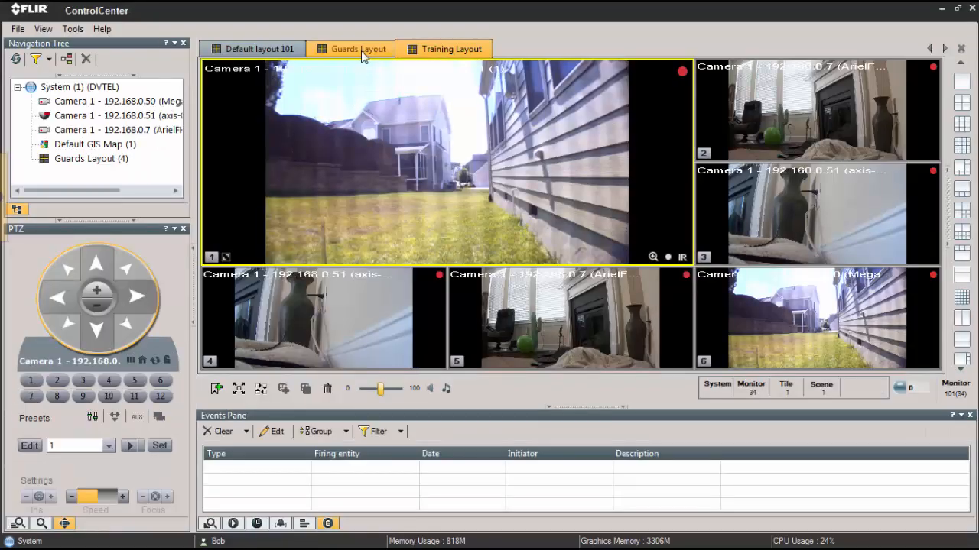
# View the assigned Guards Layout and Training Layout to check their camera tiles
pyautogui.click(361, 52)
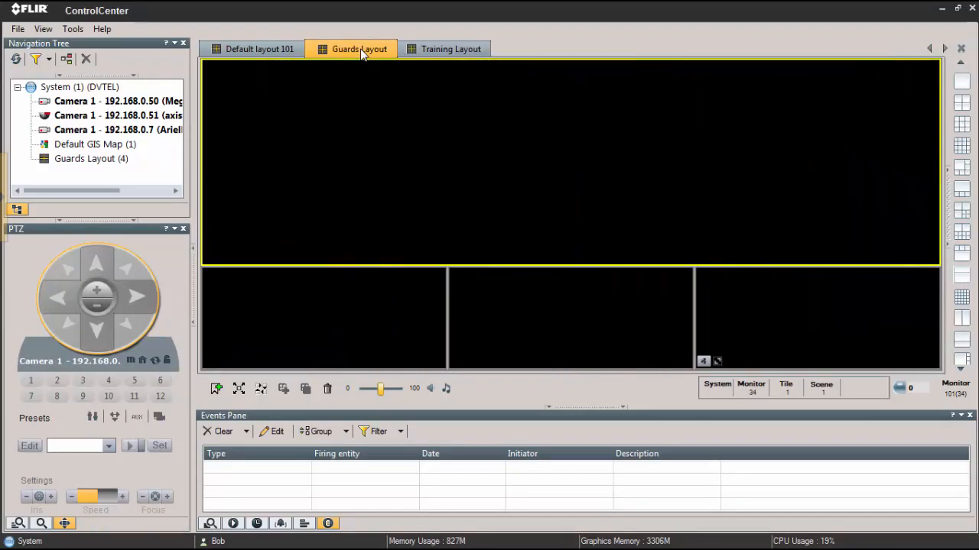
pyautogui.click(427, 54)
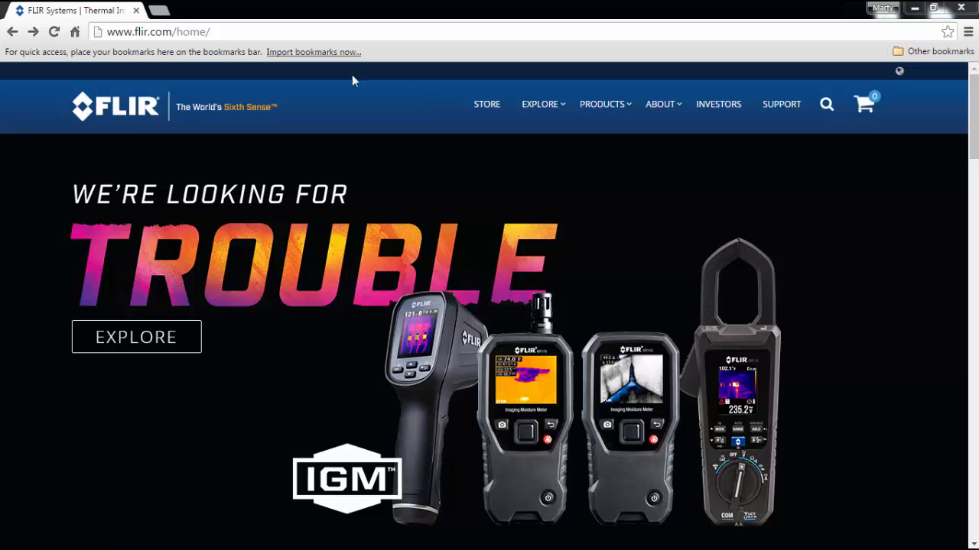
# Switch to the web browser and open the Online Training page under Security support training on the FLIR website
pyautogui.moveTo(589, 111)
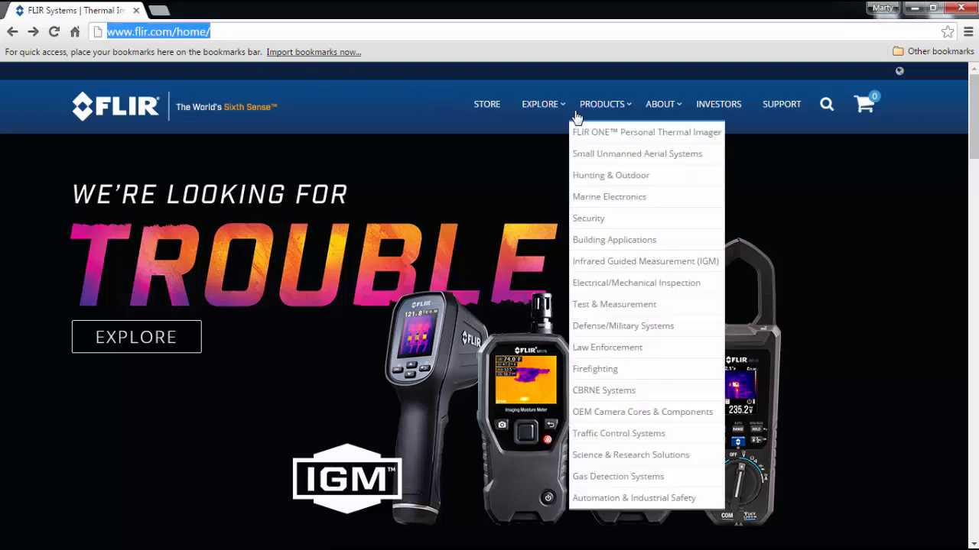
pyautogui.click(599, 219)
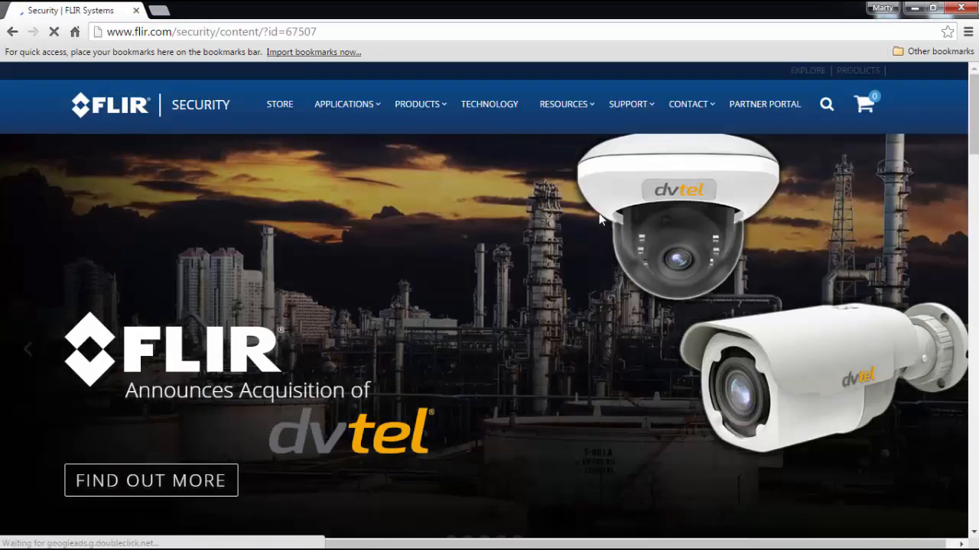
pyautogui.moveTo(625, 114)
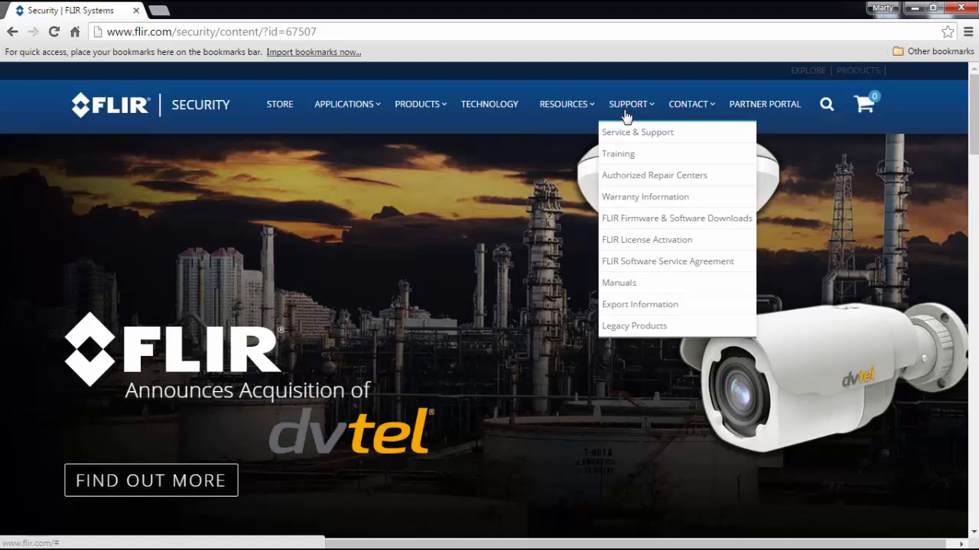
pyautogui.click(627, 156)
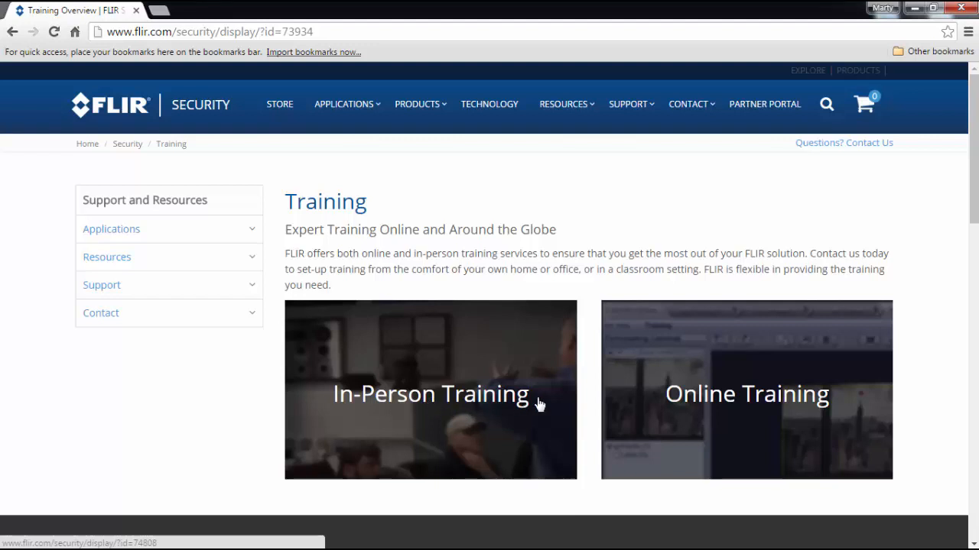
pyautogui.click(726, 401)
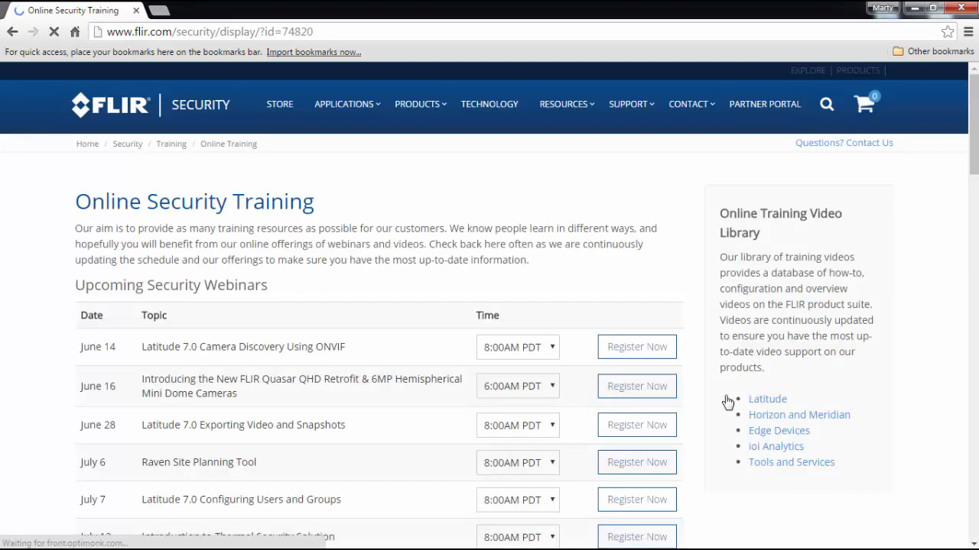
# Look through the upcoming and recorded security webinars on the Online Security Training page
pyautogui.scroll(-2, 315, 273)
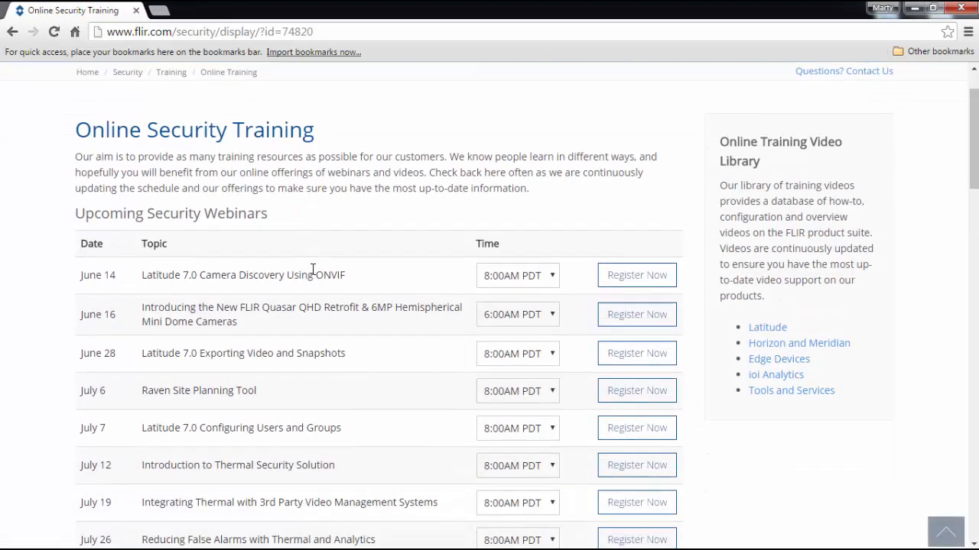
pyautogui.scroll(-6, 313, 273)
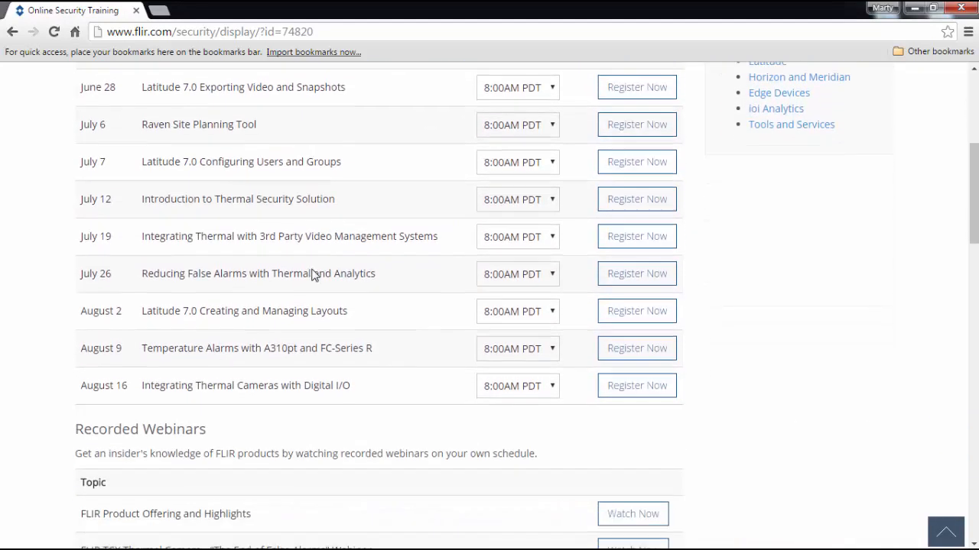
pyautogui.scroll(-2, 315, 270)
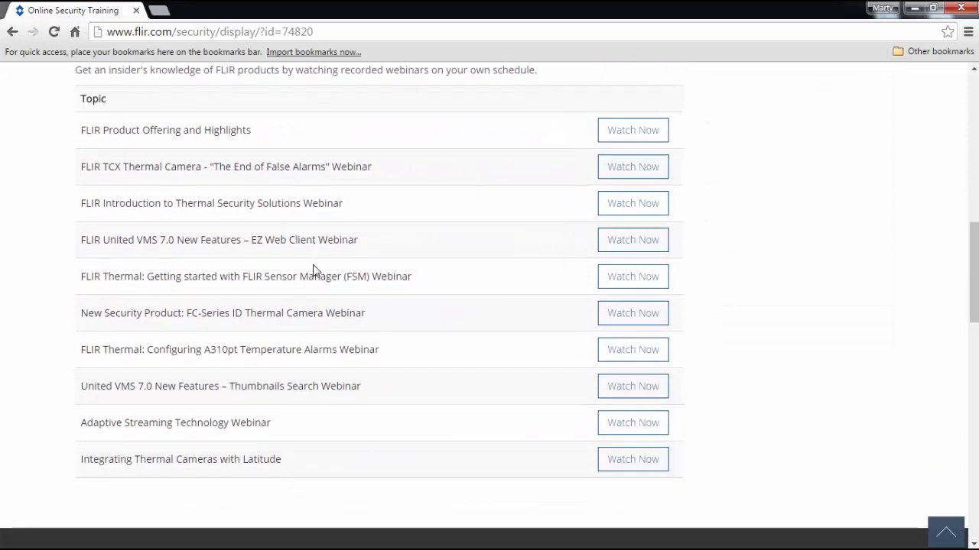
pyautogui.scroll(10, 315, 264)
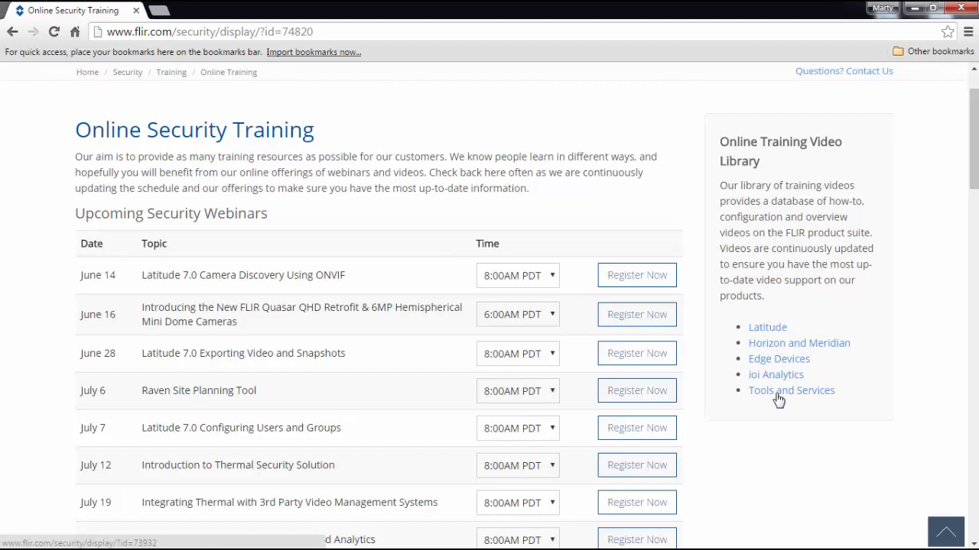
# Open the Latitude section of the Online Training Video Library and browse its training videos
pyautogui.click(766, 330)
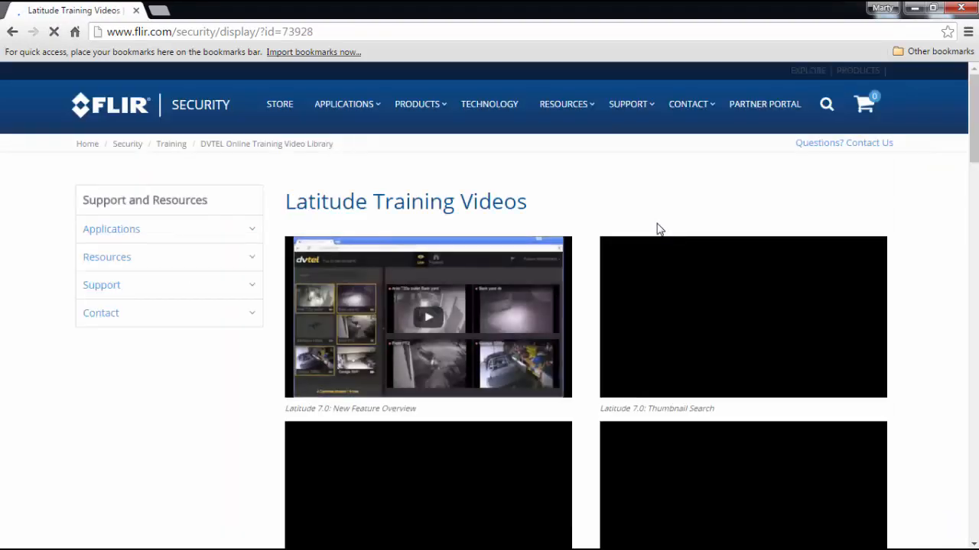
pyautogui.scroll(-5, 901, 307)
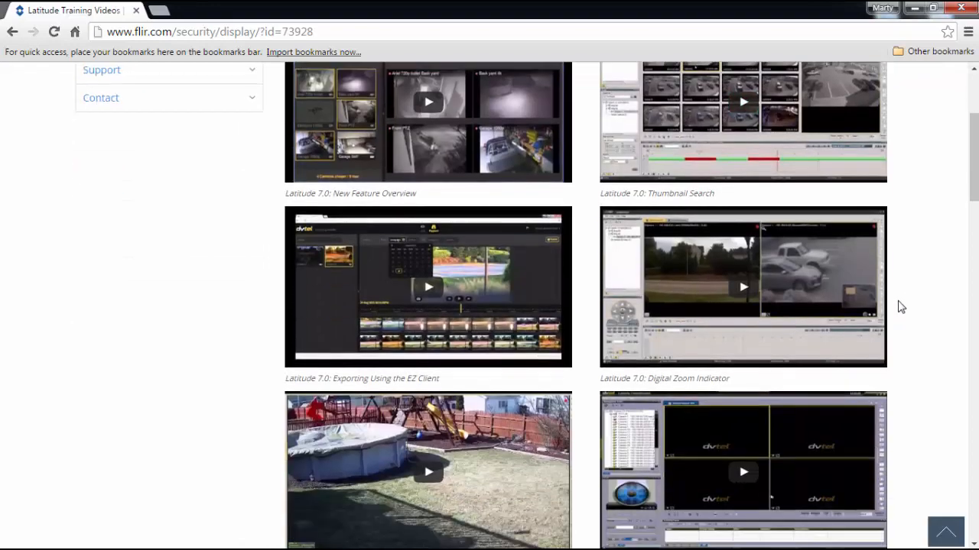
pyautogui.scroll(-6, 901, 307)
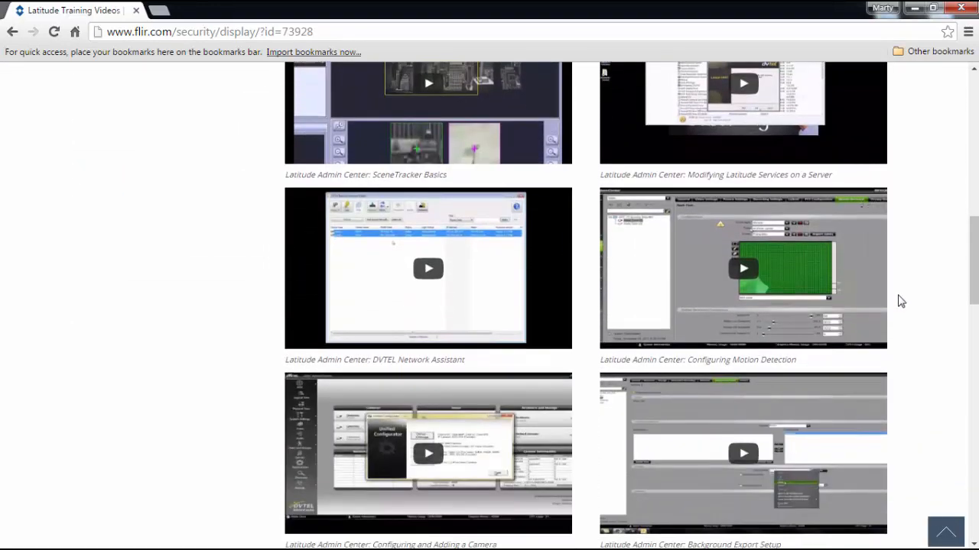
pyautogui.scroll(4, 899, 299)
pyautogui.scroll(7, 900, 299)
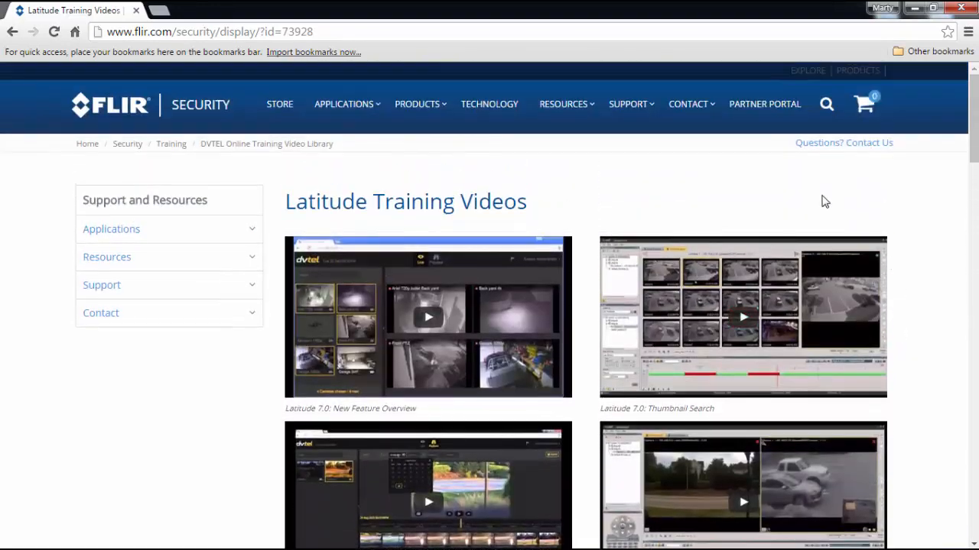